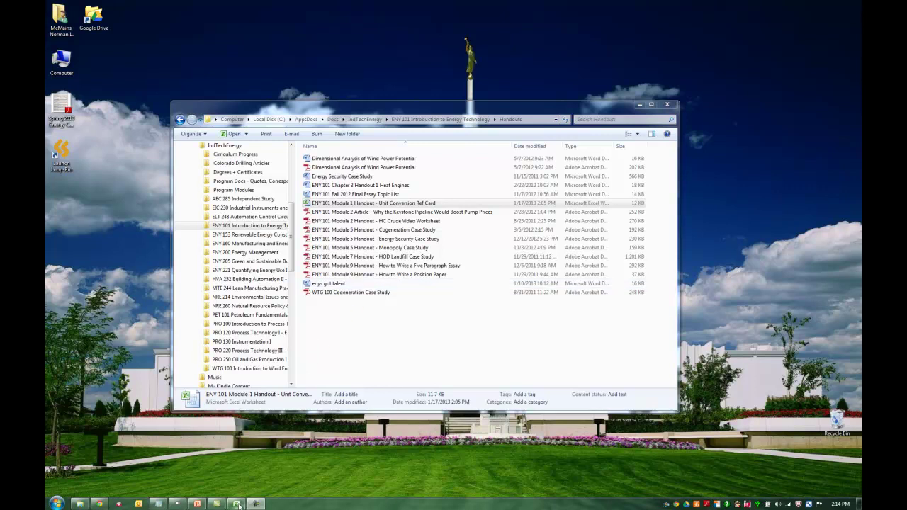
- Switch from Windows Explorer to the open ENY 101 Unit Conversion Ref Card workbook in Excel
mouse_move(238, 505)
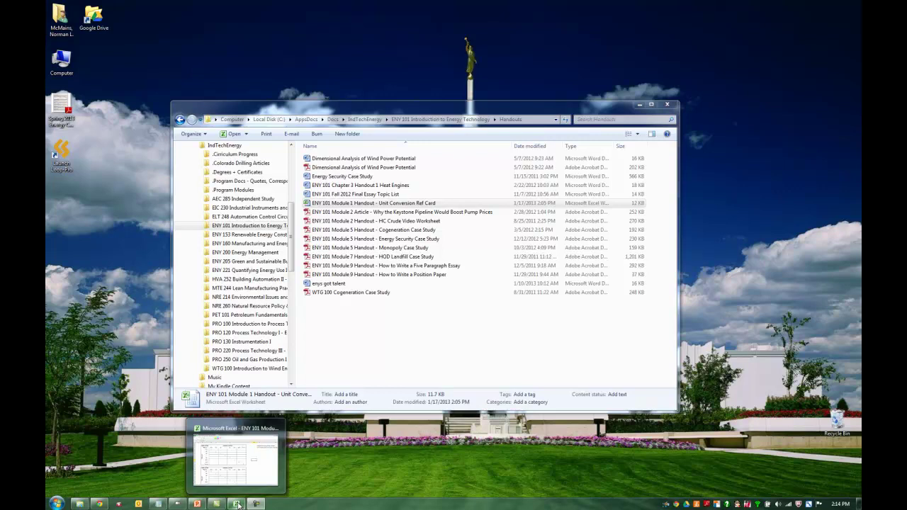
click(238, 505)
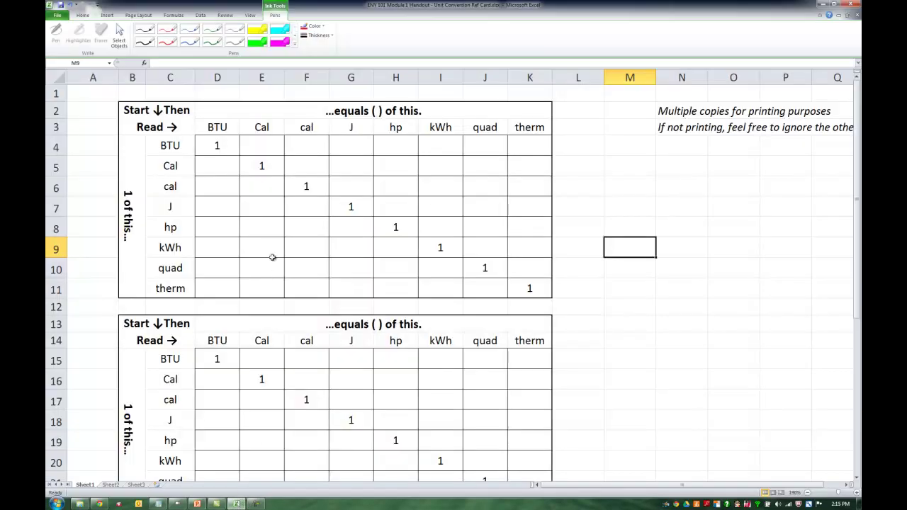
- Pick the red pen from the Ink Tools Pens gallery
click(169, 31)
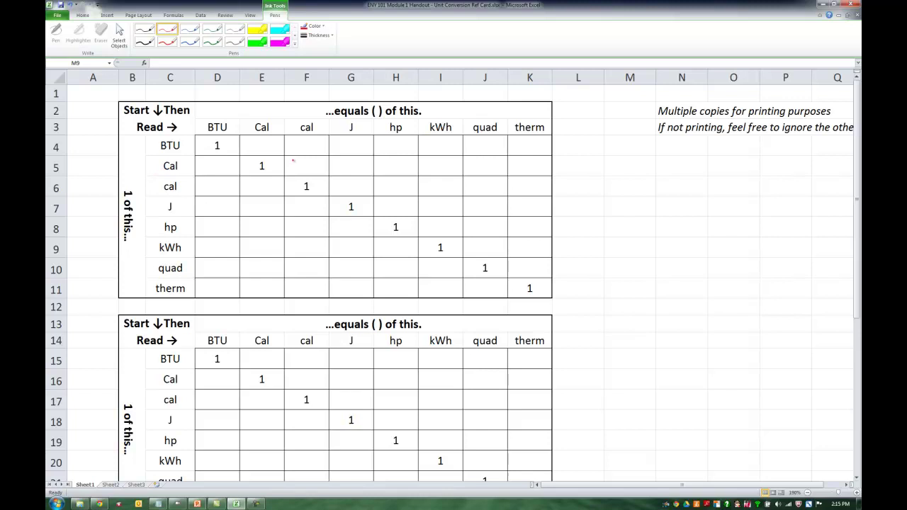
- Handwrite 1,000 in F5 and 0.001 in E6 in red ink
drag(291, 162, 293, 173)
drag(298, 169, 311, 163)
drag(320, 161, 319, 162)
drag(248, 185, 278, 195)
click(252, 190)
- Enter the helper formula =1/1000 in M6, then return to the red pen
key(Escape)
click(632, 188)
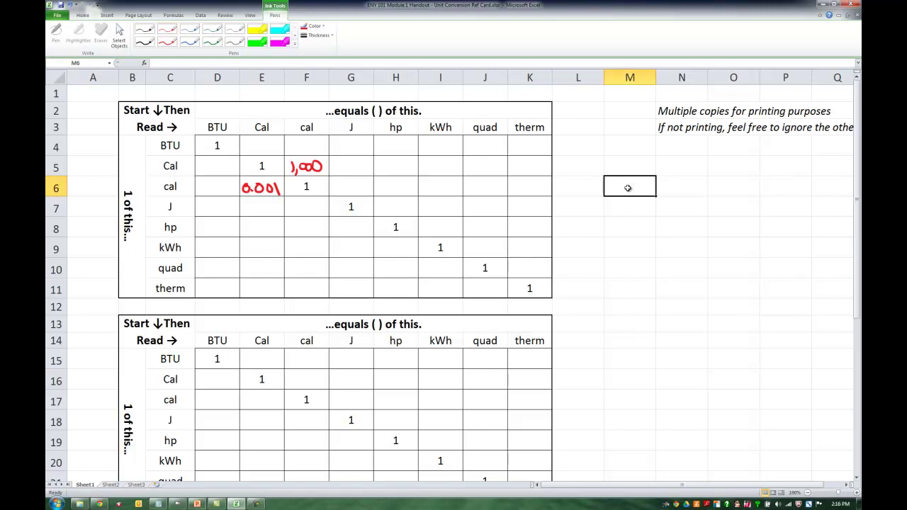
text(=)
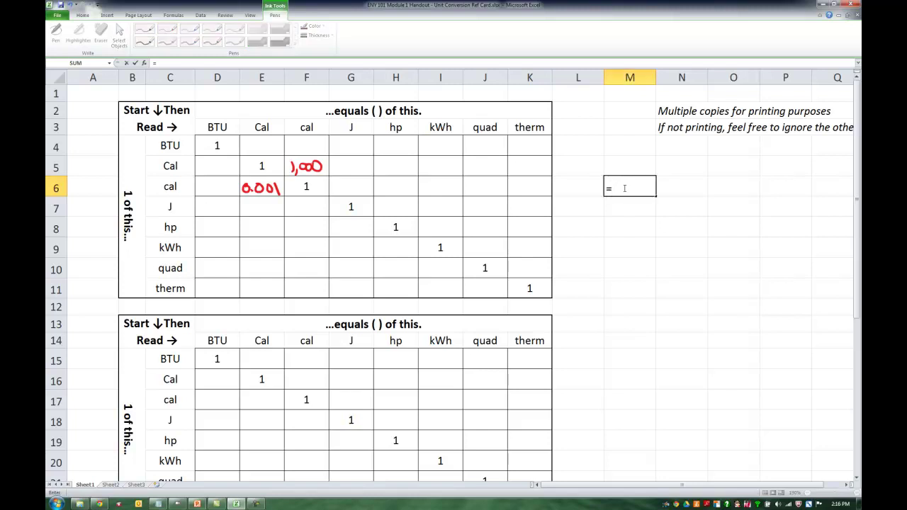
text(1/1000)
key(Return)
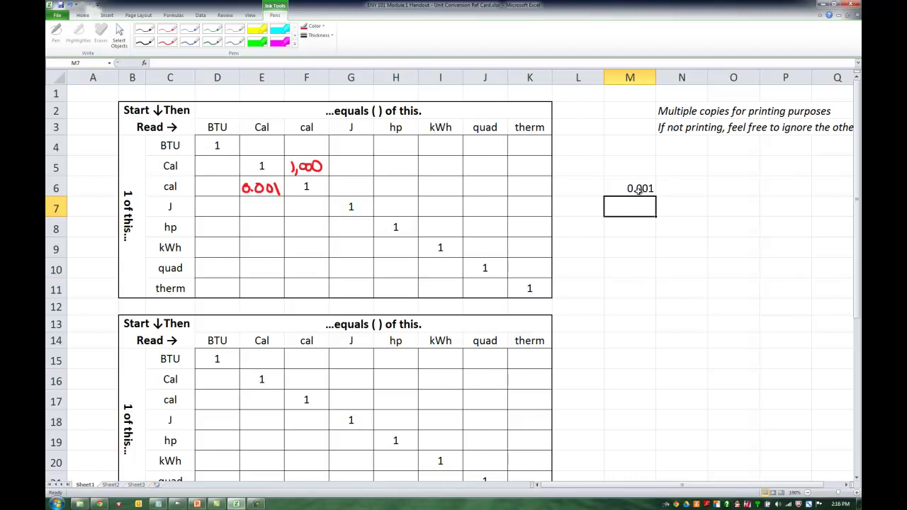
click(168, 32)
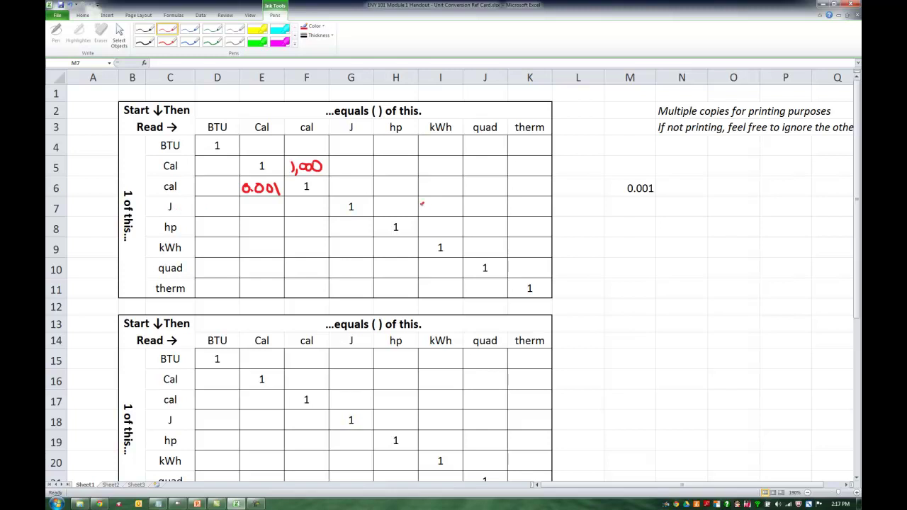
- Handwrite 2.78×10⁻⁷ in I7 in red and begin a mark in G9
mouse_move(422, 203)
mouse_down()
mouse_move(431, 215)
mouse_move(443, 207)
mouse_move(464, 213)
mouse_move(463, 204)
mouse_up()
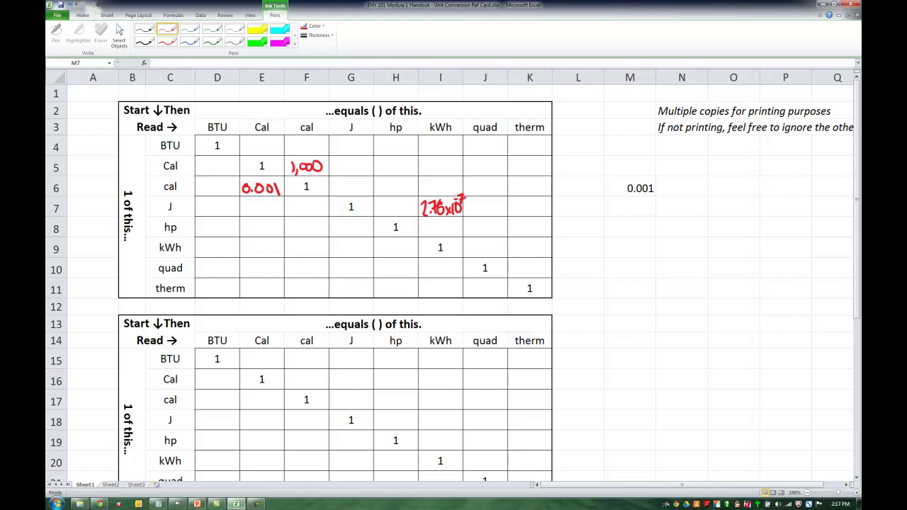
drag(326, 234, 350, 240)
- Enter =1/2.78e-7 in M8 to get 3597122, then return to the red pen
key(Escape)
click(626, 227)
text(=1)
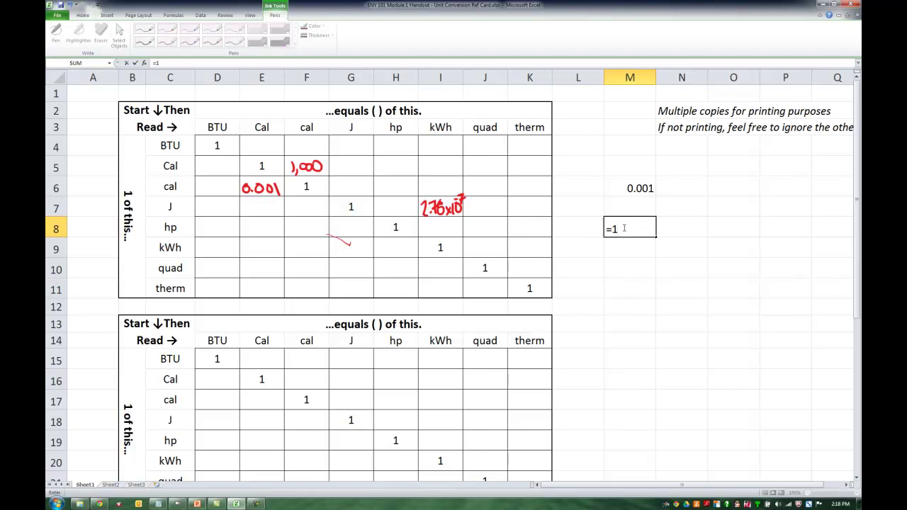
text(/2.)
text(78e)
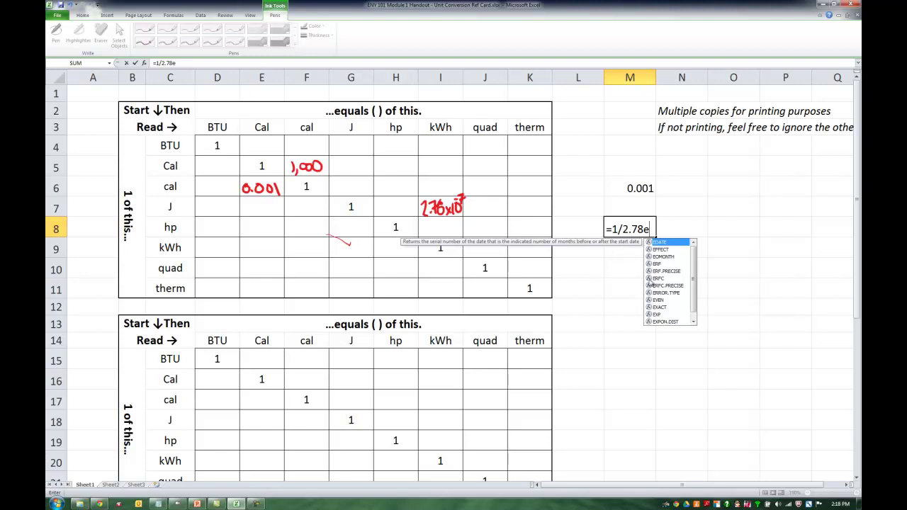
text(-7)
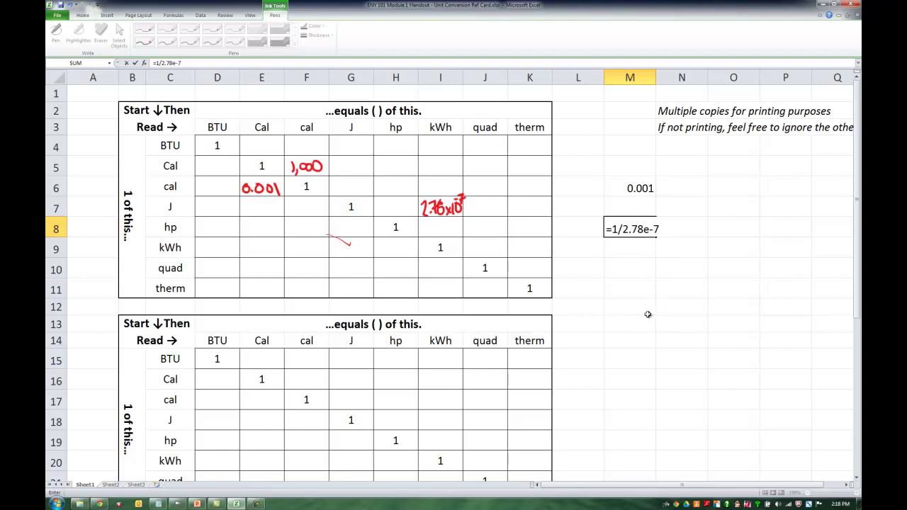
key(Return)
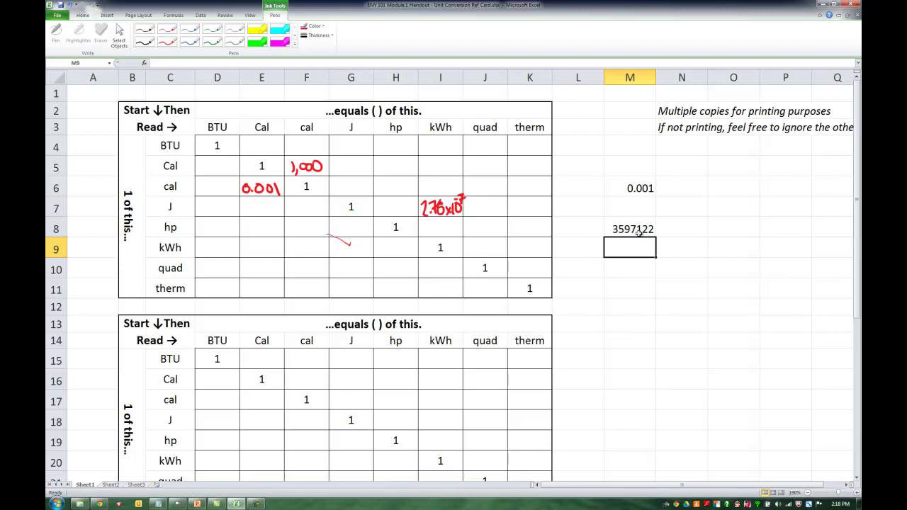
click(168, 31)
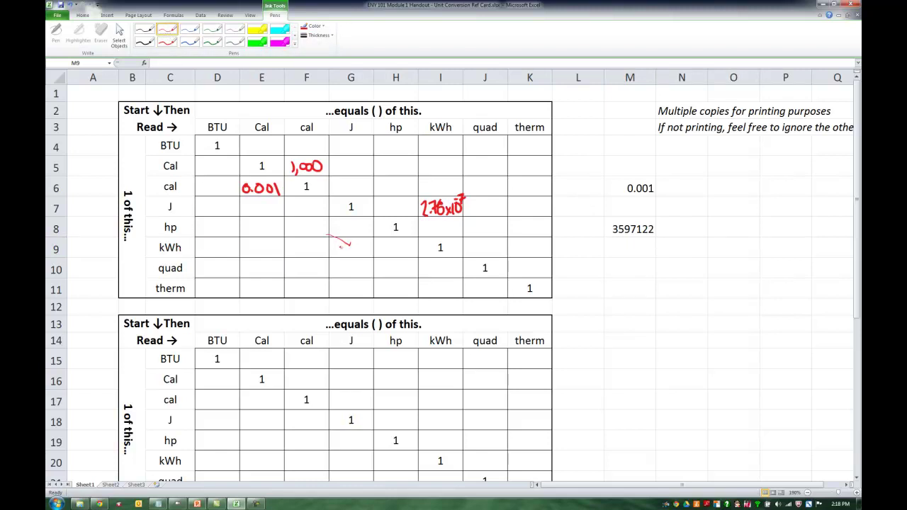
- Handwrite 3,597,122 in G9 and 9.49×10⁻⁴ in D7 in red ink
drag(334, 242, 341, 258)
mouse_move(343, 244)
mouse_down()
mouse_move(353, 241)
mouse_move(354, 255)
mouse_move(373, 245)
mouse_up()
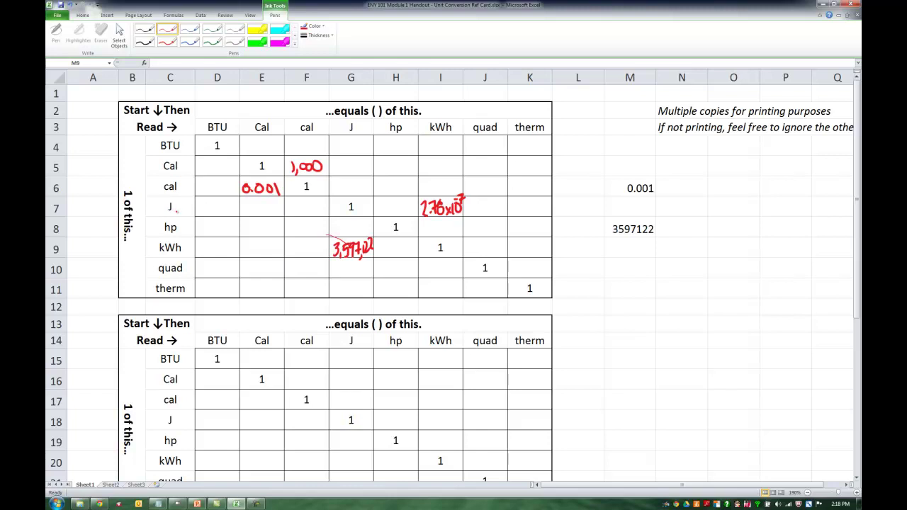
mouse_move(204, 203)
mouse_down()
mouse_move(201, 215)
mouse_move(236, 213)
mouse_move(243, 196)
mouse_move(235, 205)
mouse_up()
click(206, 214)
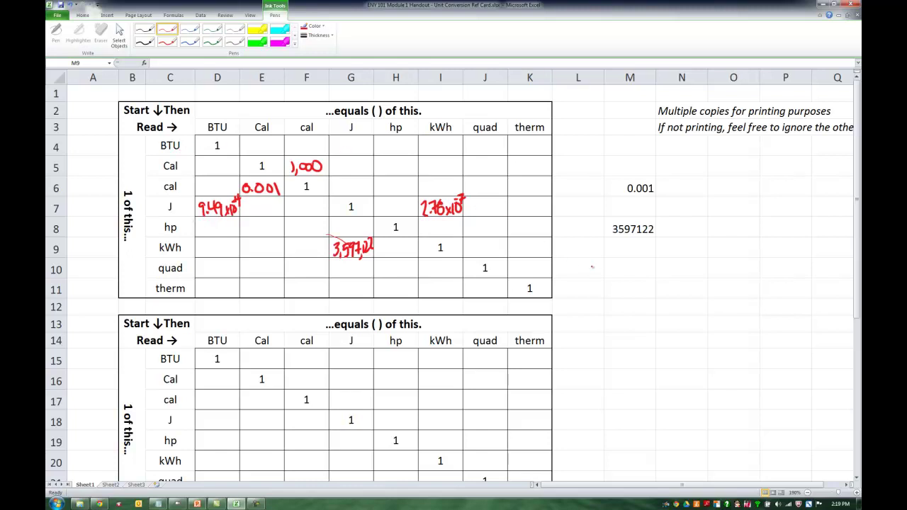
- Enter =1/9.49e-4 in helper cell M10, giving 1053.741
key(Escape)
click(621, 270)
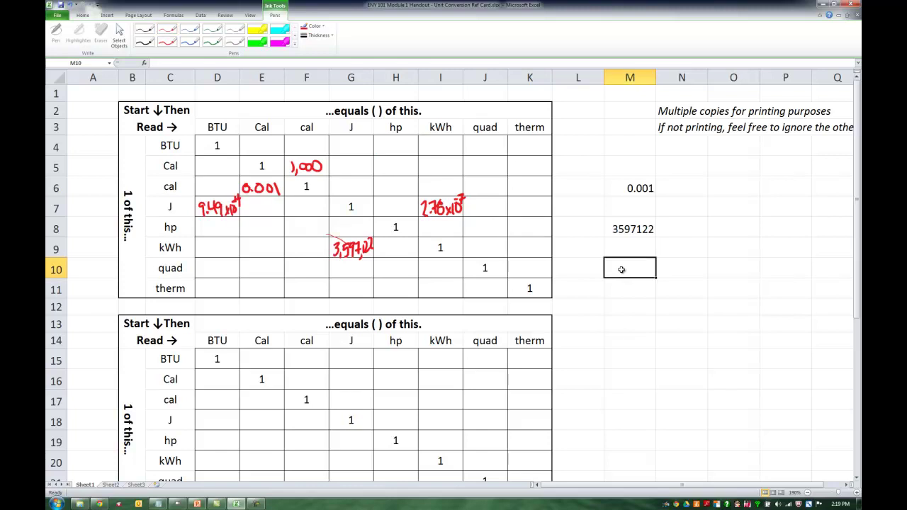
text(1/)
key(BackSpace)
key(BackSpace)
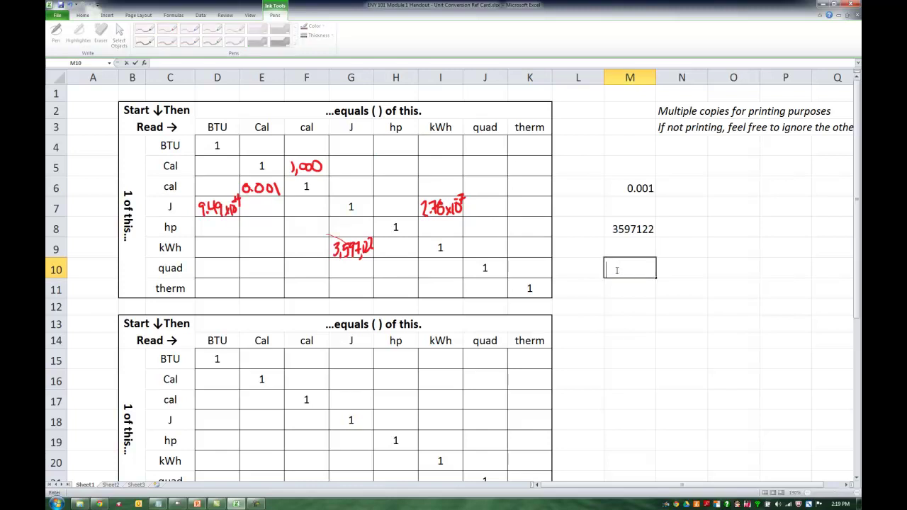
text(=1/9.49e-4)
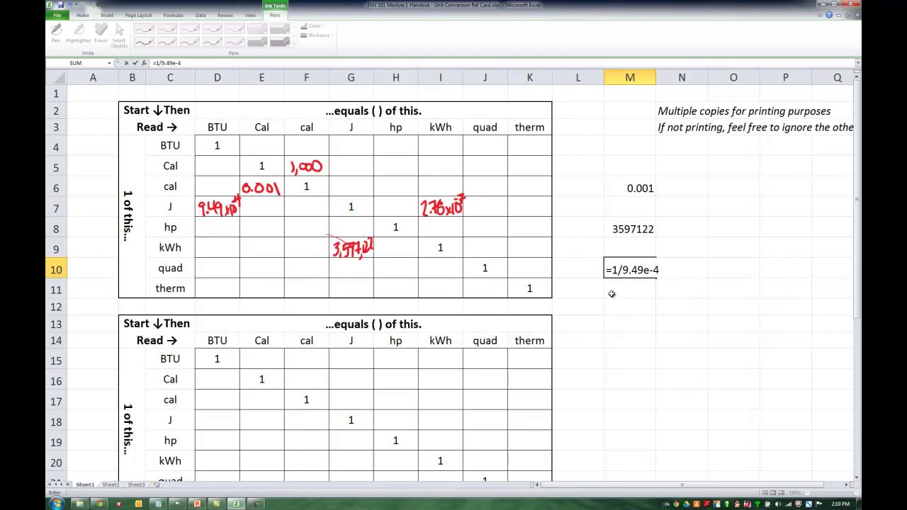
key(Return)
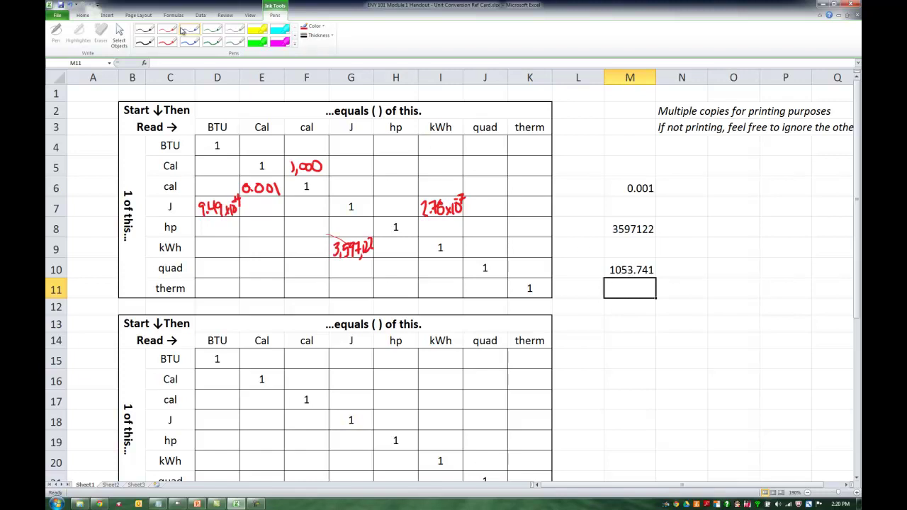
- With the red pen, write 1,055 in G4 and circle the 1053.741 value in M10
click(172, 31)
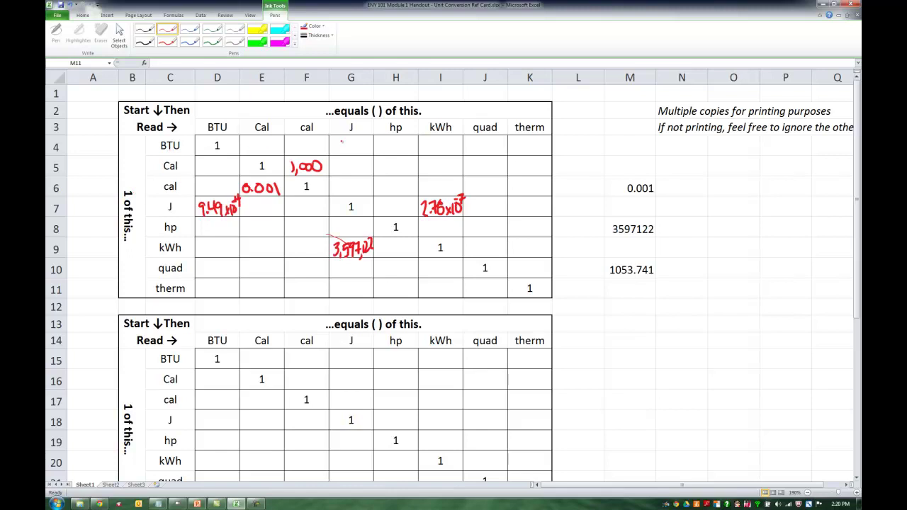
mouse_move(342, 142)
mouse_down()
mouse_move(339, 153)
mouse_move(367, 136)
mouse_up()
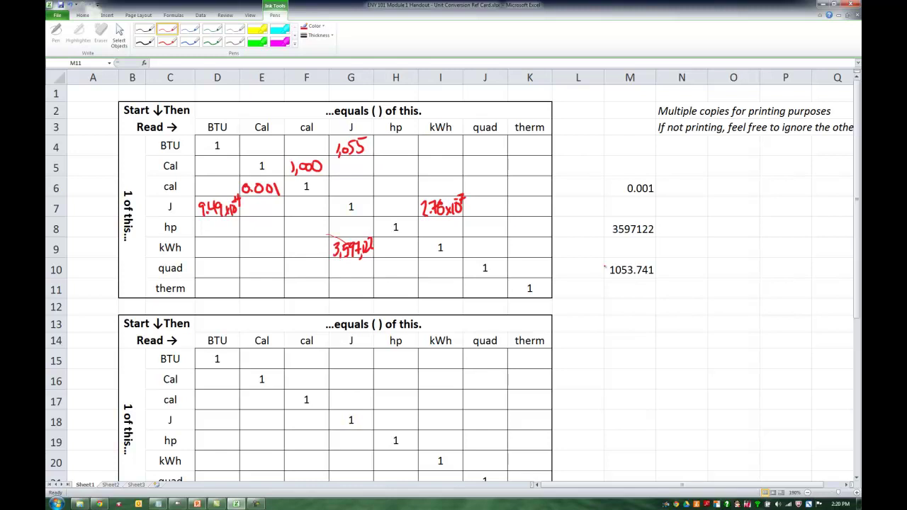
mouse_move(653, 263)
mouse_down()
mouse_move(669, 273)
mouse_move(651, 257)
mouse_up()
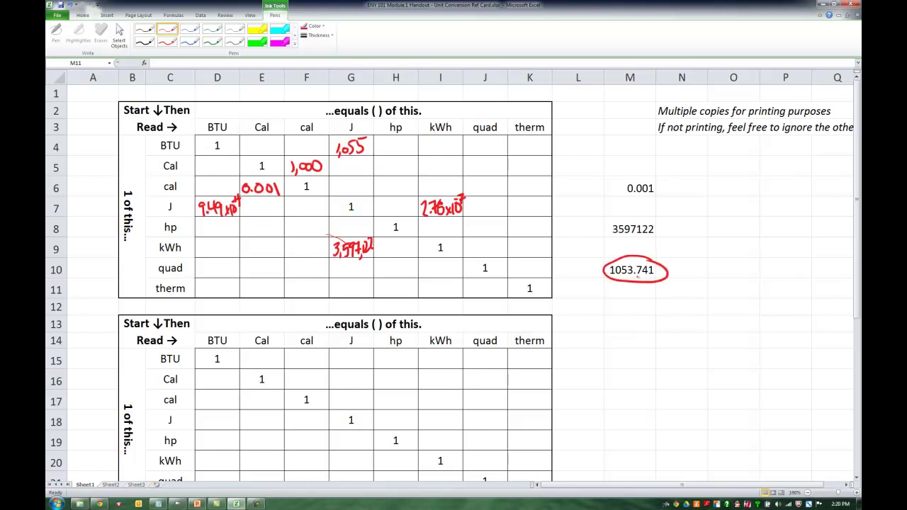